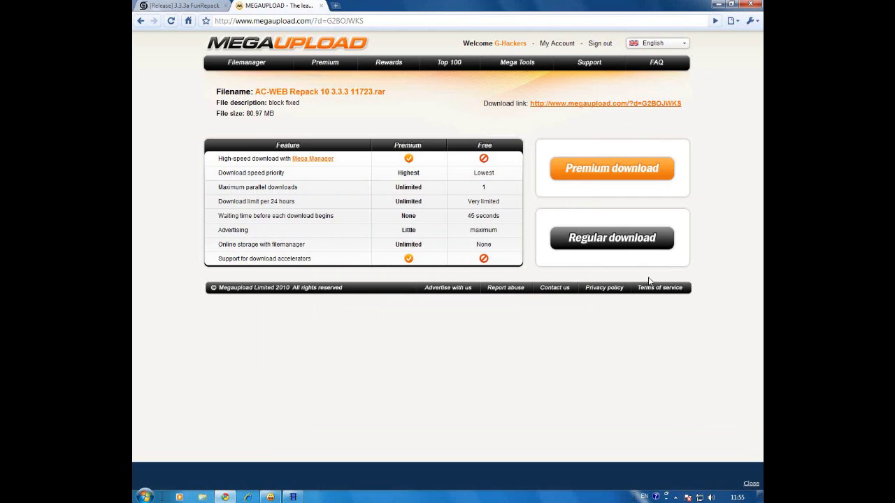
Step: Start the regular download of AC-WEB Repack 10 3.3.3 11723.rar, dismiss the advertising pop-up, and close the forum page
left_click(626, 239)
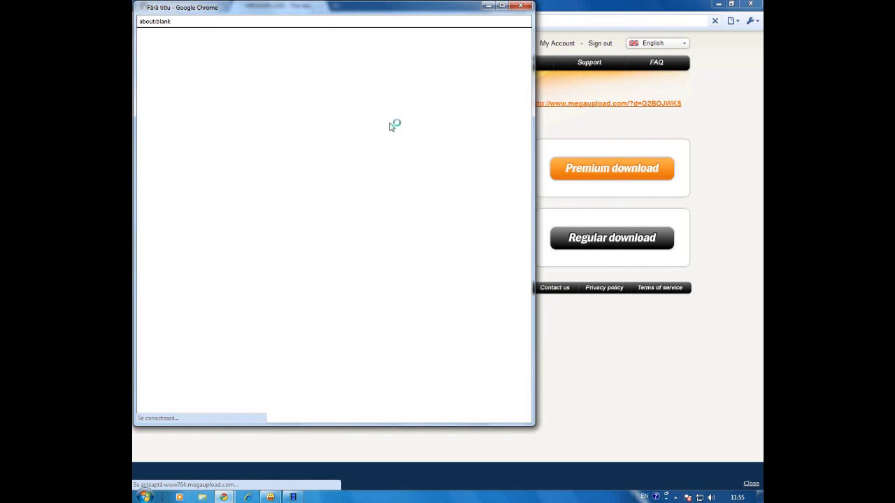
double_click(522, 11)
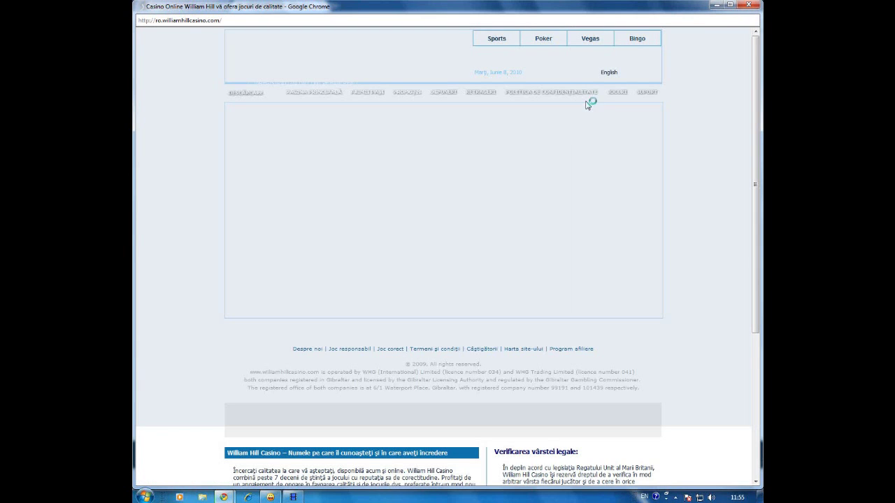
key("alt+F4")
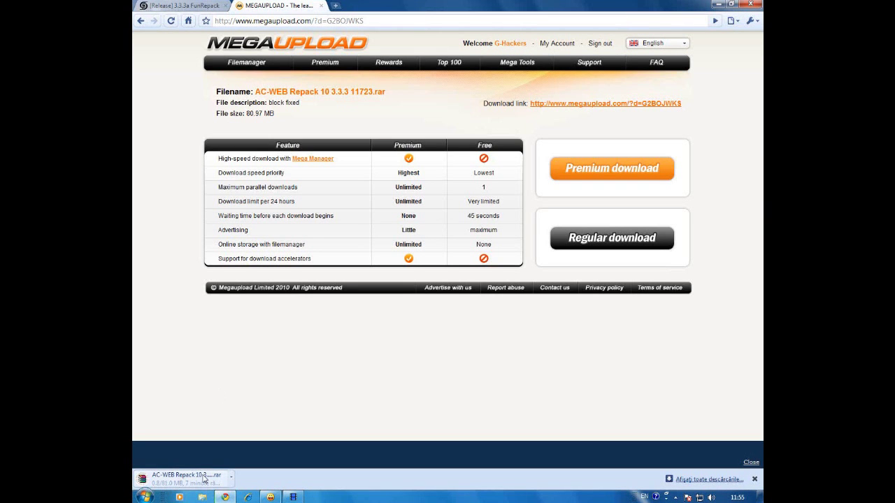
left_click(294, 498)
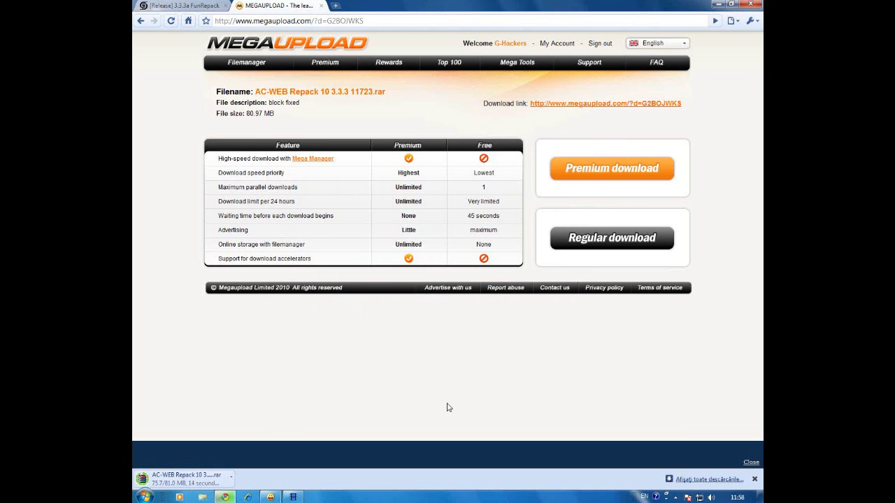
left_click(196, 7)
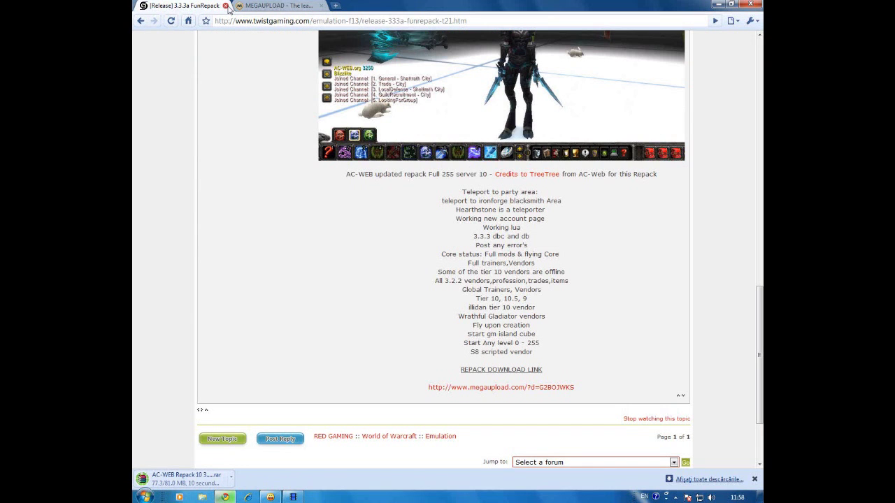
left_click(226, 6)
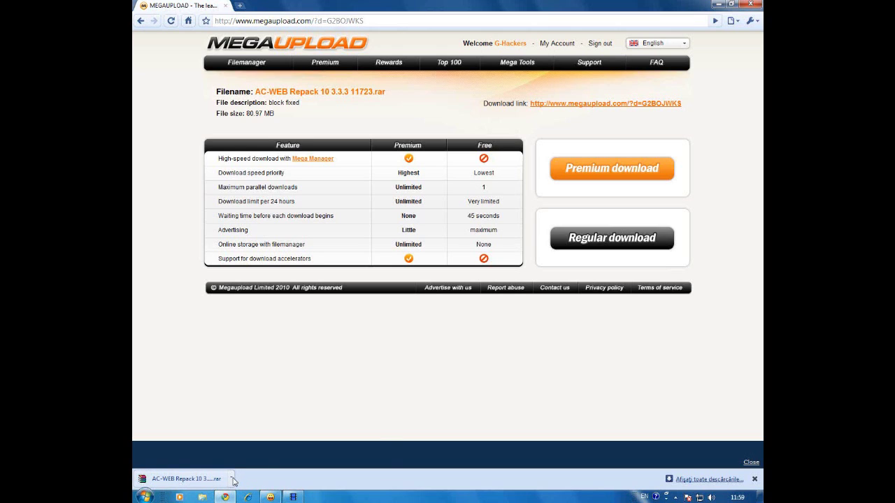
Step: Show the downloaded repack archive in its folder and clear the browser and screen recorder windows out of the way
left_click(234, 480)
left_click(267, 468)
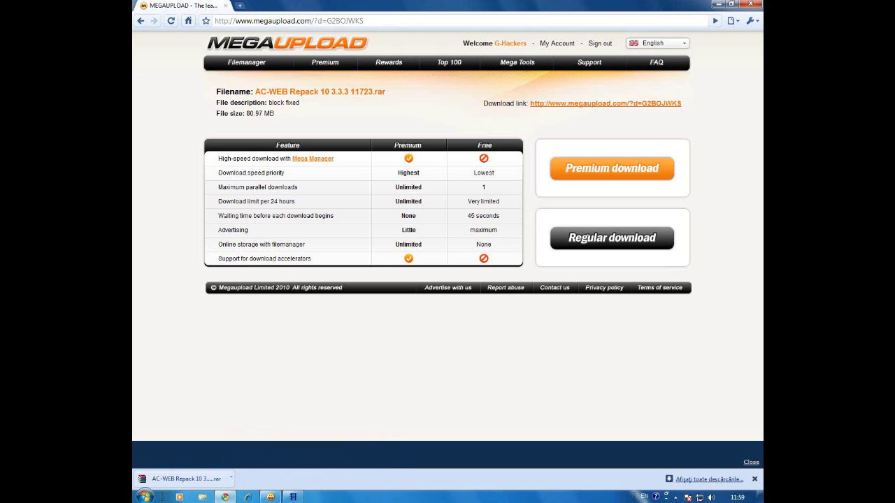
left_click(754, 4)
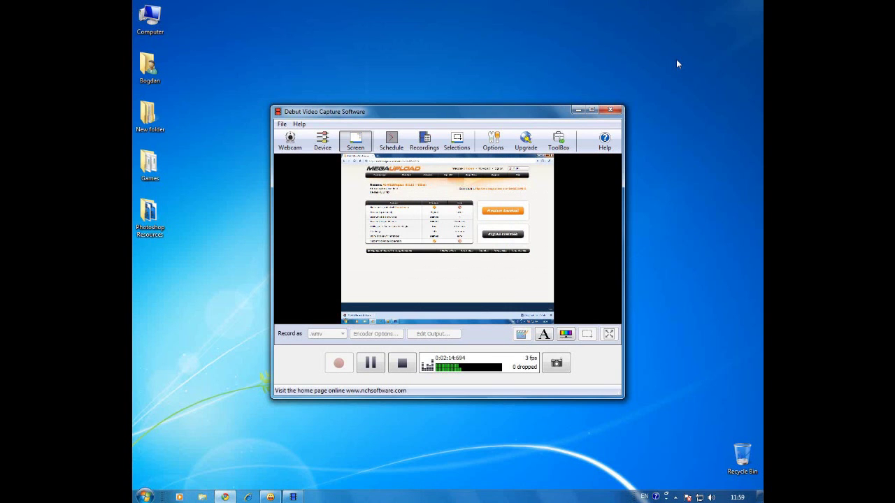
left_click(577, 110)
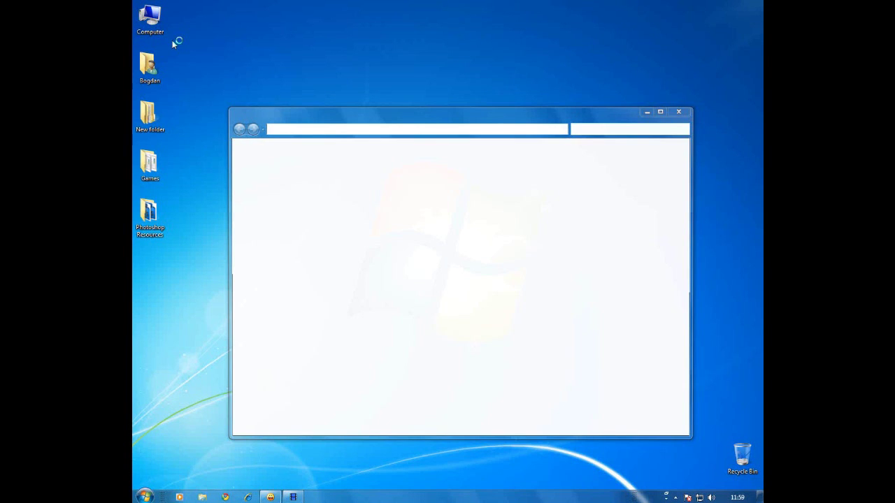
Step: Extract the AC-WEB Repack 10 3.3.3 11723 archive to C:\
left_click(513, 201)
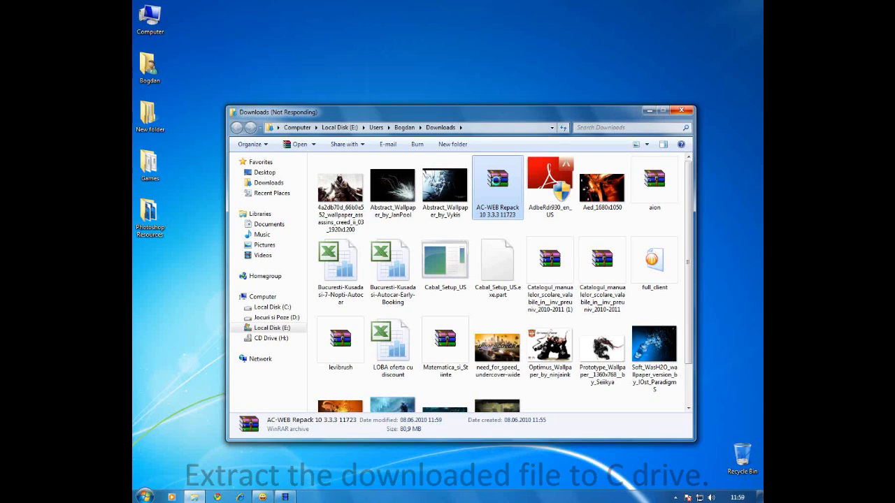
right_click(498, 184)
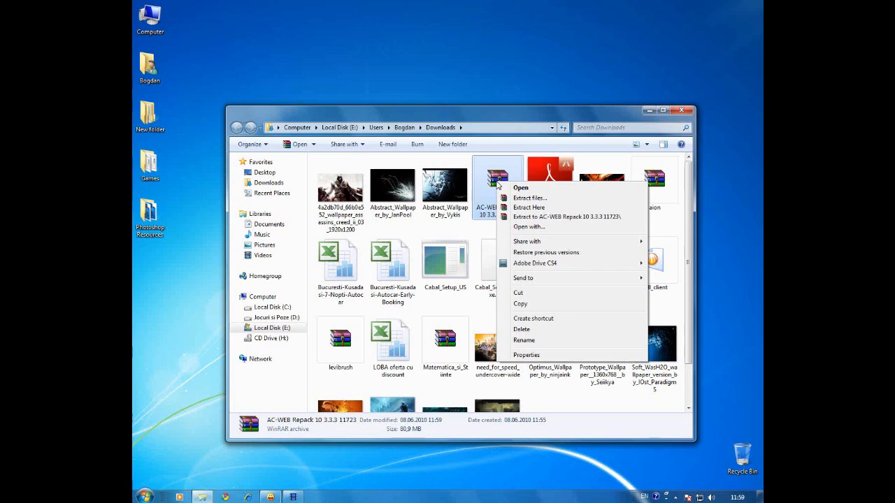
left_click(542, 199)
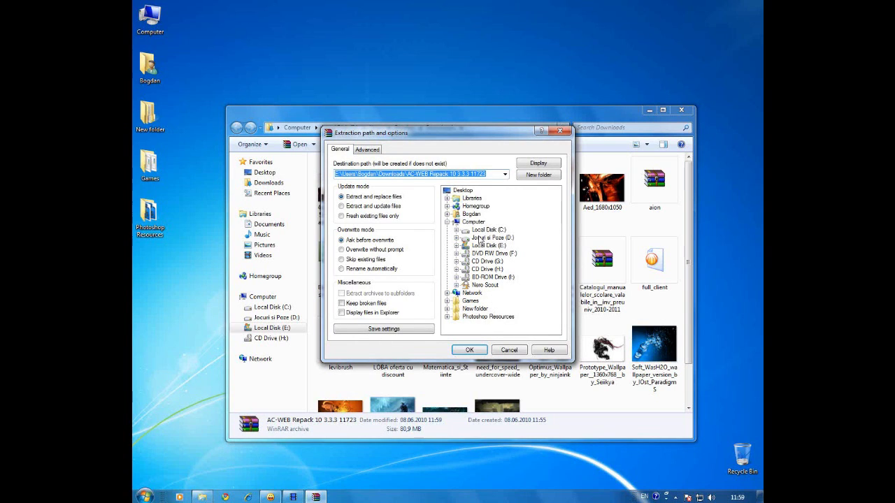
left_click(488, 230)
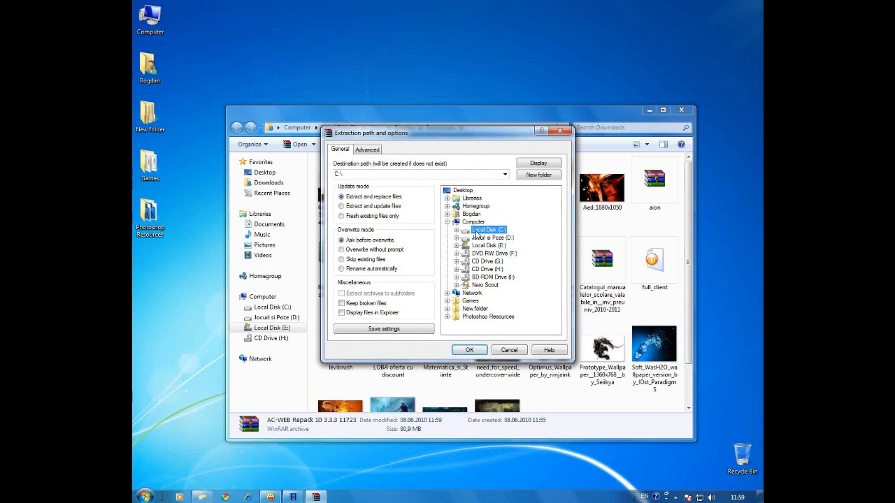
left_click(358, 175)
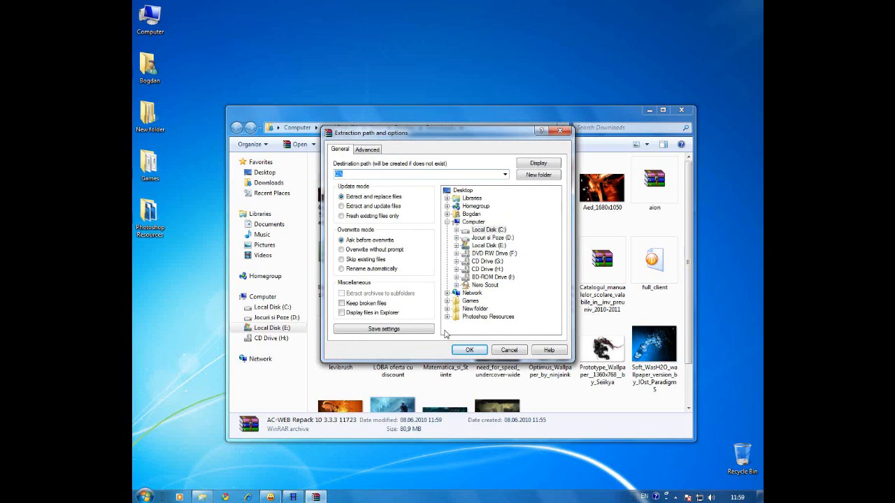
left_click(469, 350)
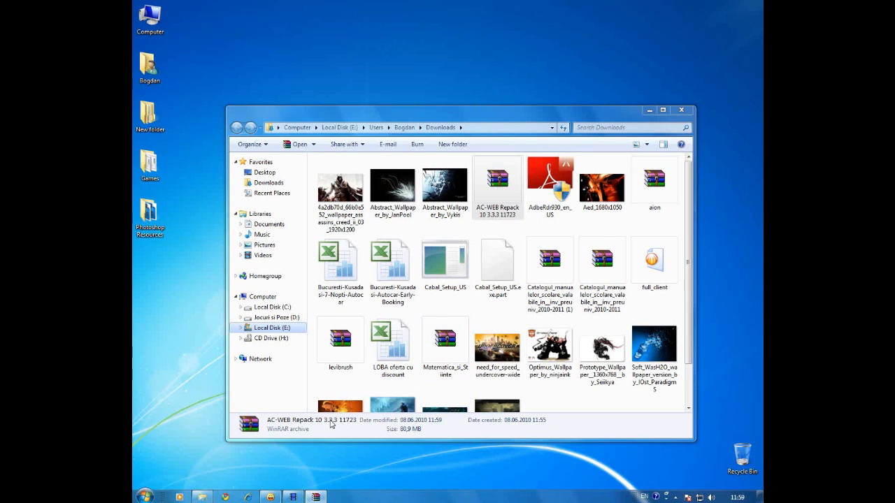
Step: Check the extraction progress and open the extracted AC-WEB Repack 10 3.3.3 folder on Local Disk (C:)
left_click(269, 308)
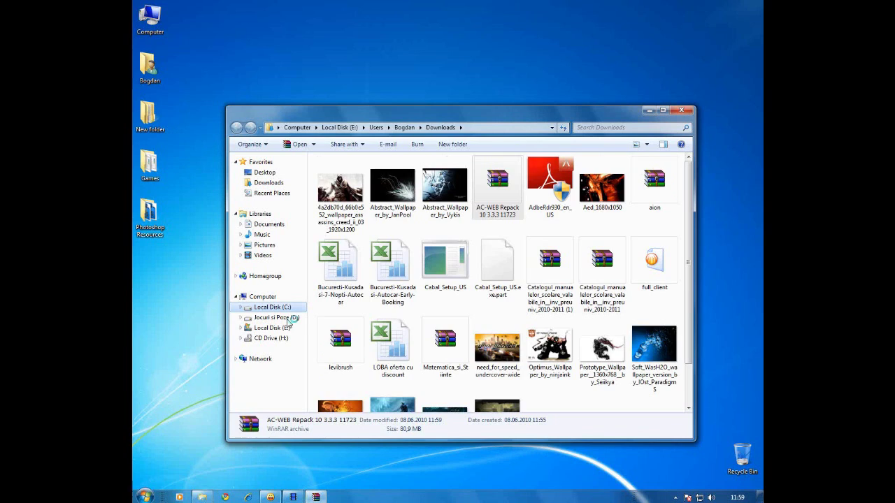
left_click(316, 497)
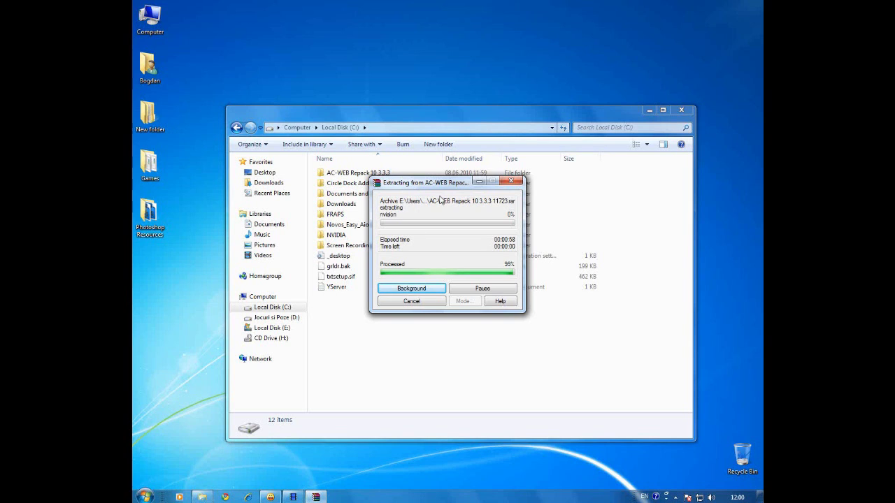
left_click(366, 174)
double_click(366, 174)
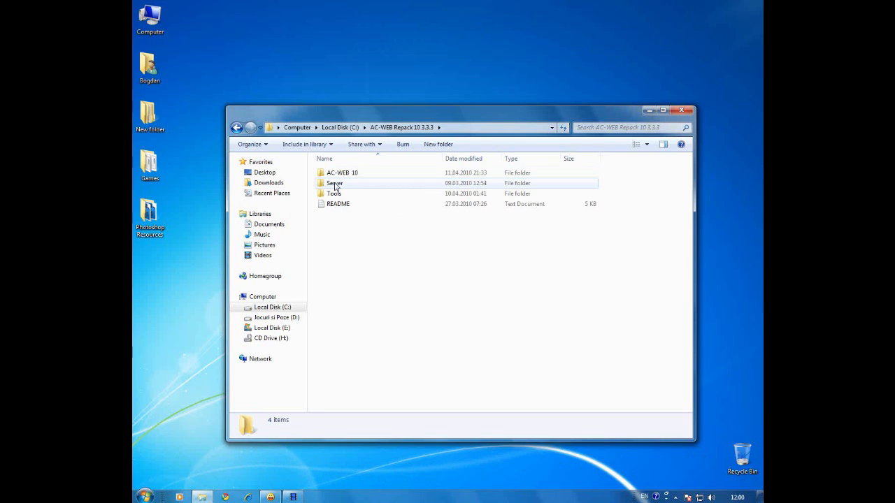
Step: Run the MySQL batch file from the repack's Server folder and minimize its console window
double_click(335, 184)
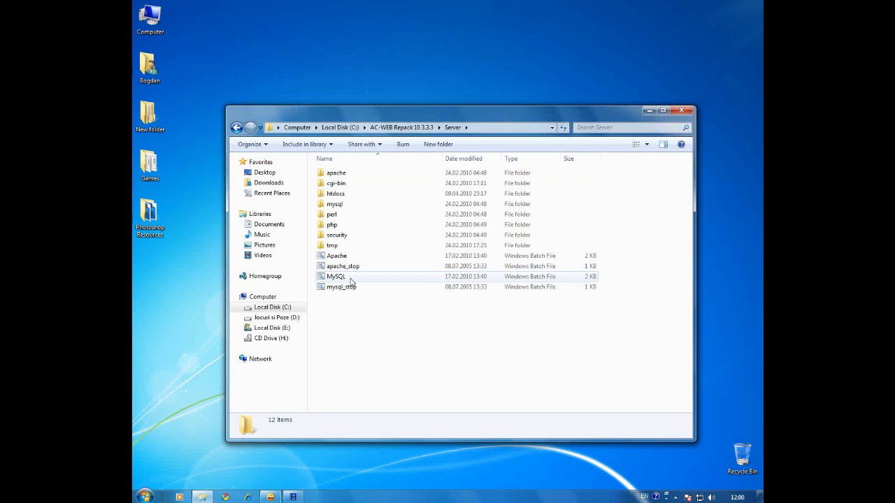
left_click(339, 278)
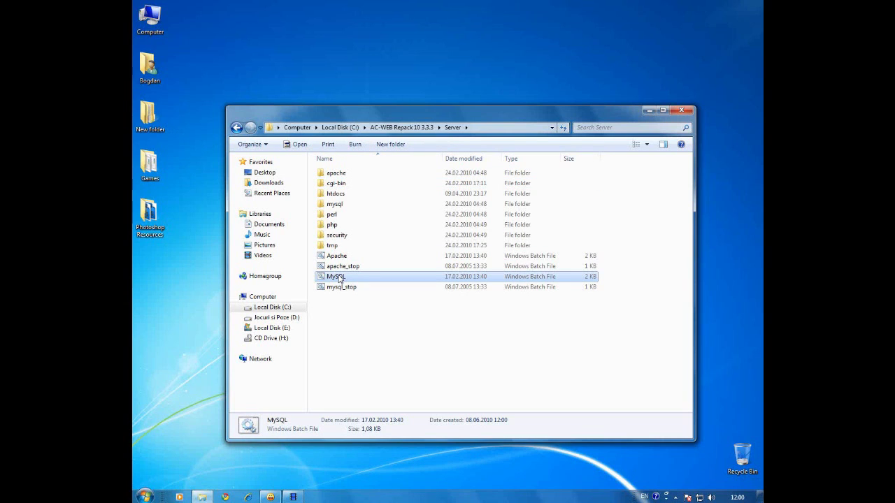
double_click(359, 280)
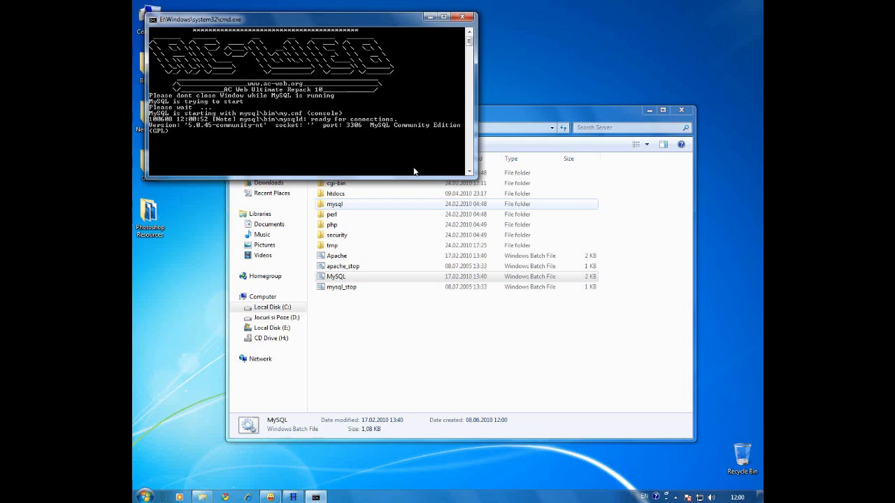
left_click_drag(521, 115, 519, 86)
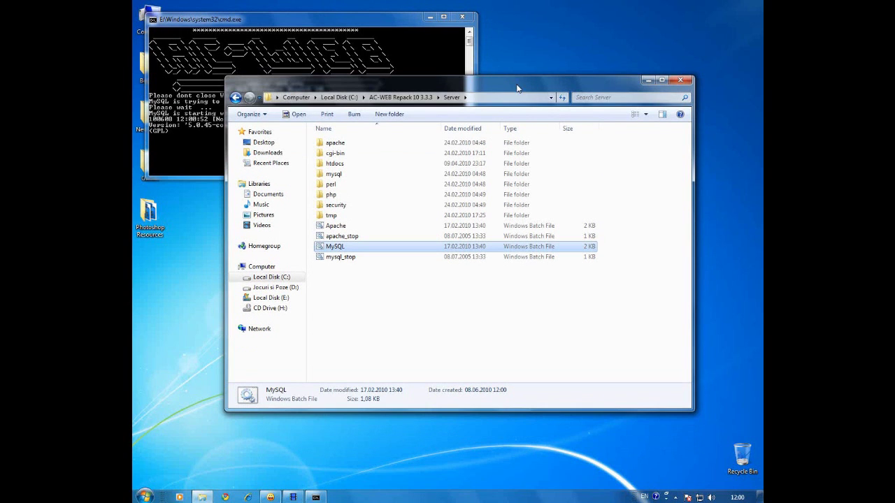
left_click(429, 16)
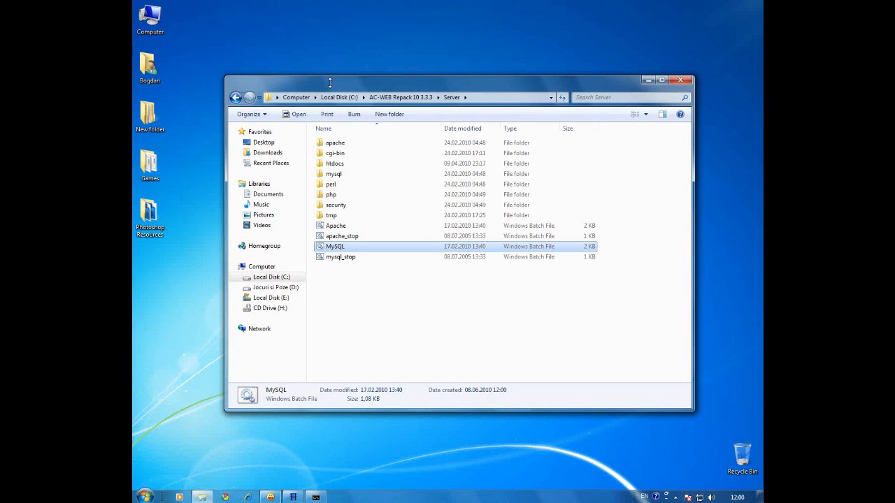
Step: Launch arcemu-logonserver from the repack's AC-WEB 10 folder and minimize its console window
left_click(235, 97)
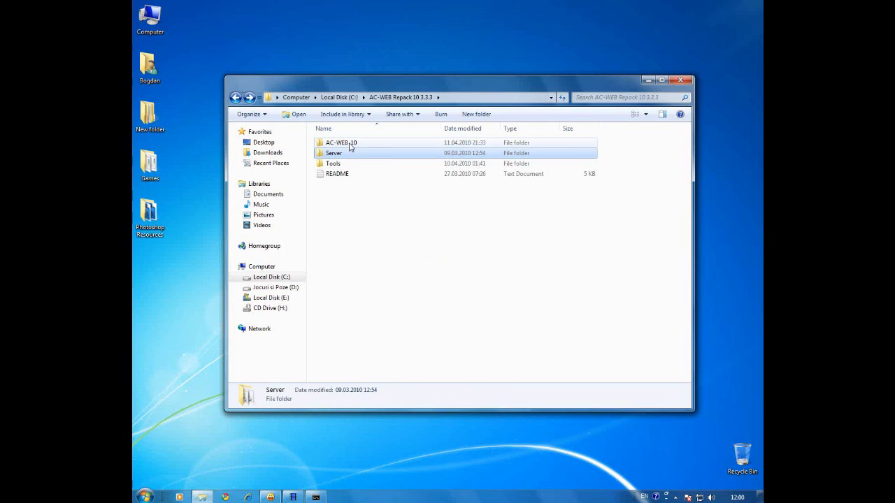
double_click(351, 144)
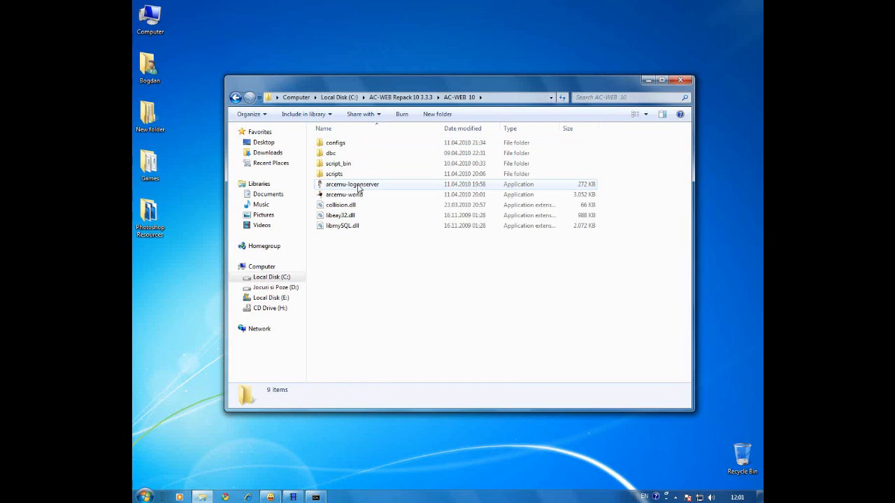
left_click(356, 185)
double_click(356, 185)
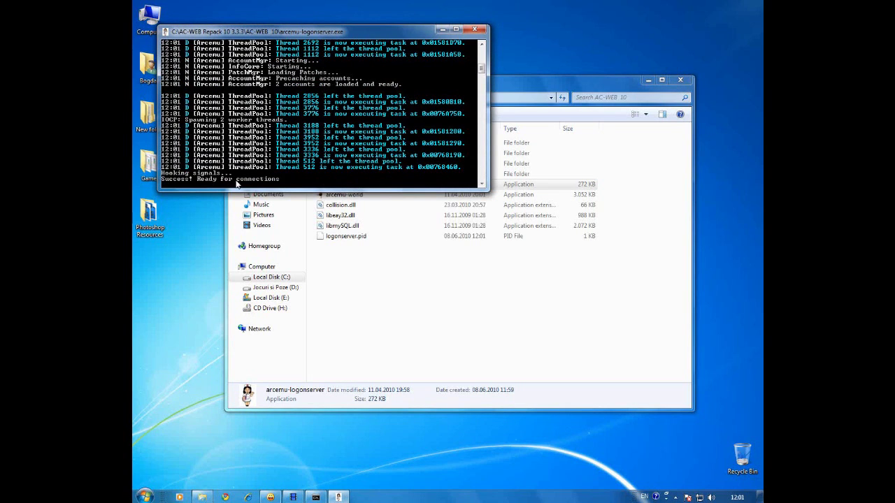
left_click(442, 29)
Step: Launch the arcemu-world application from the AC-WEB 10 folder
left_click(343, 197)
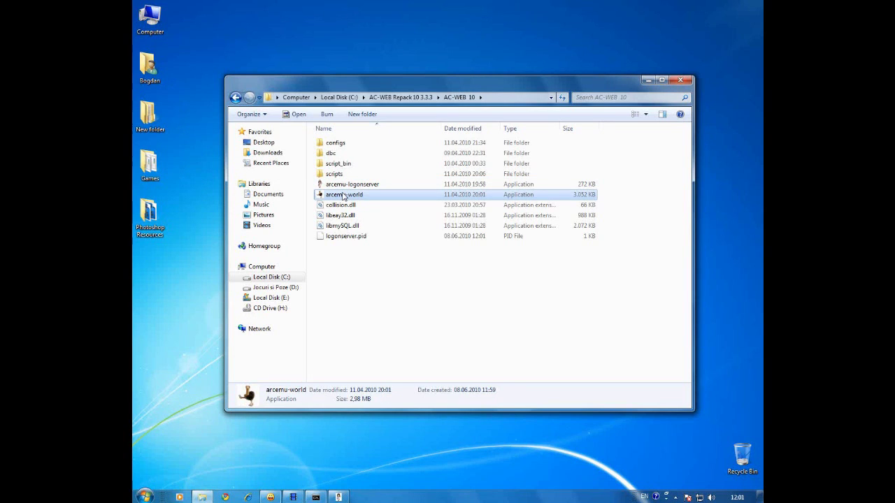
double_click(343, 196)
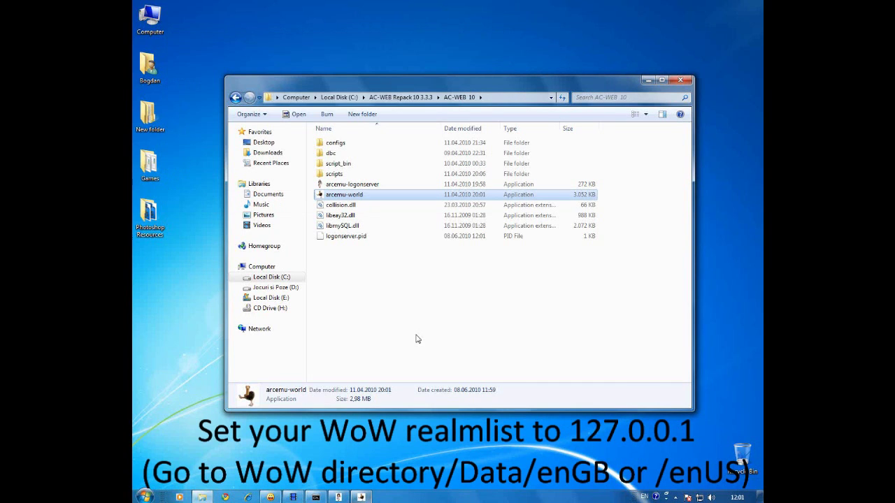
left_click(415, 340)
Step: Open the Jocuri\World of Warcraft\Data\enGB folder on drive D: and minimize the arcemu-world console
left_click(272, 285)
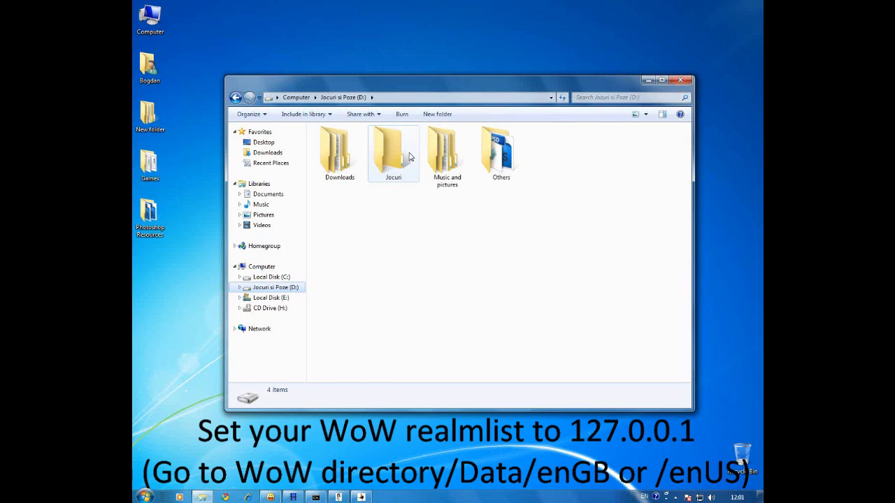
double_click(410, 158)
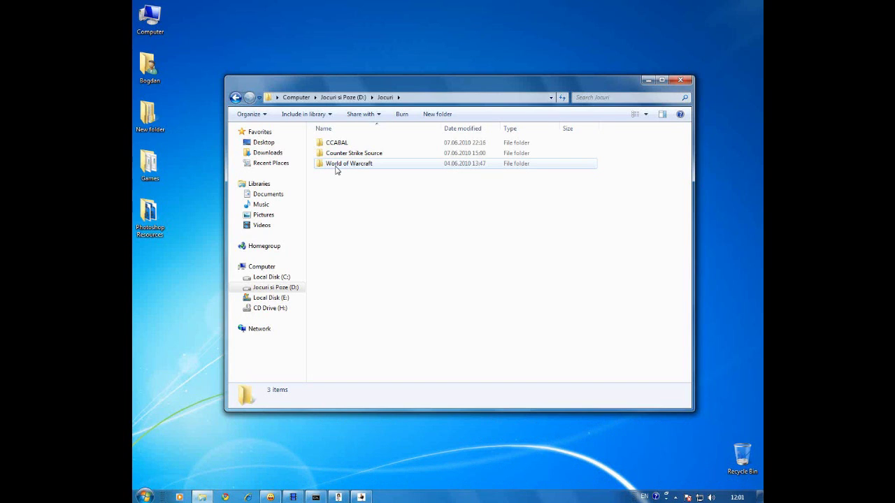
double_click(337, 166)
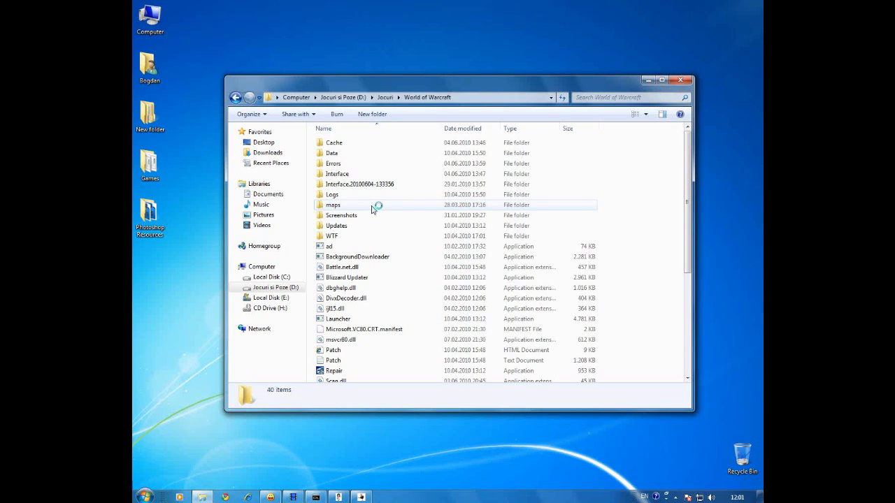
scroll(372, 210, "down", 2)
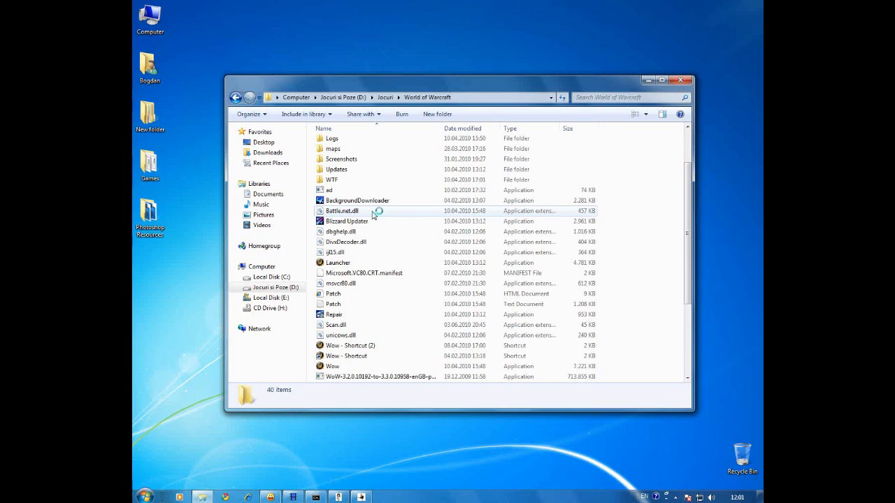
scroll(370, 209, "up", 2)
double_click(332, 153)
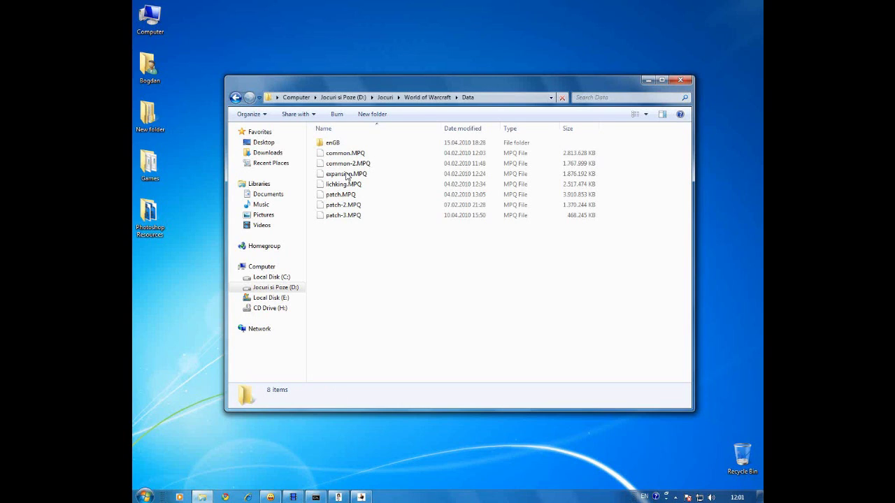
key("Down")
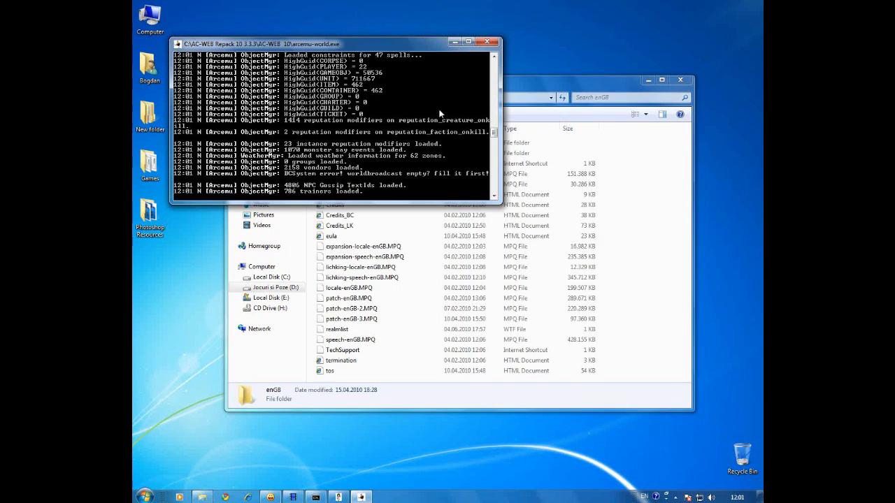
left_click(454, 42)
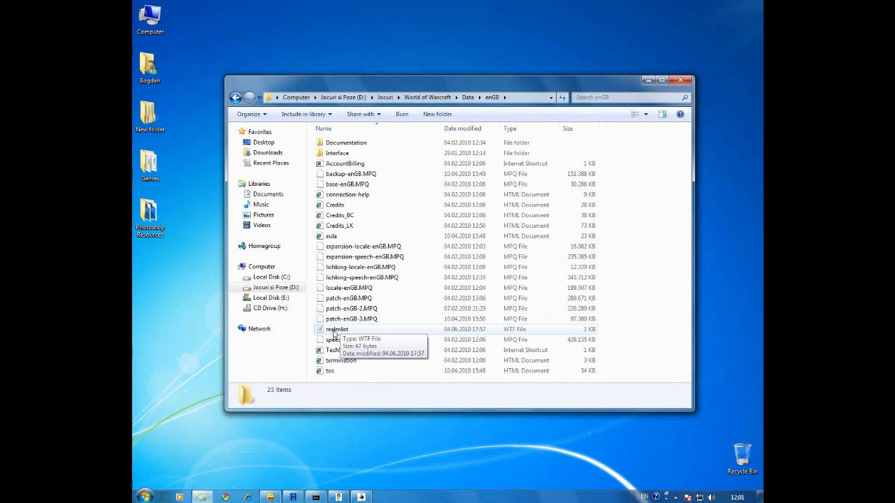
Step: Replace the contents of the realmlist file in the enGB folder with "Set realmlist 127.0.0.1", then save and close it
left_click(336, 332)
double_click(336, 332)
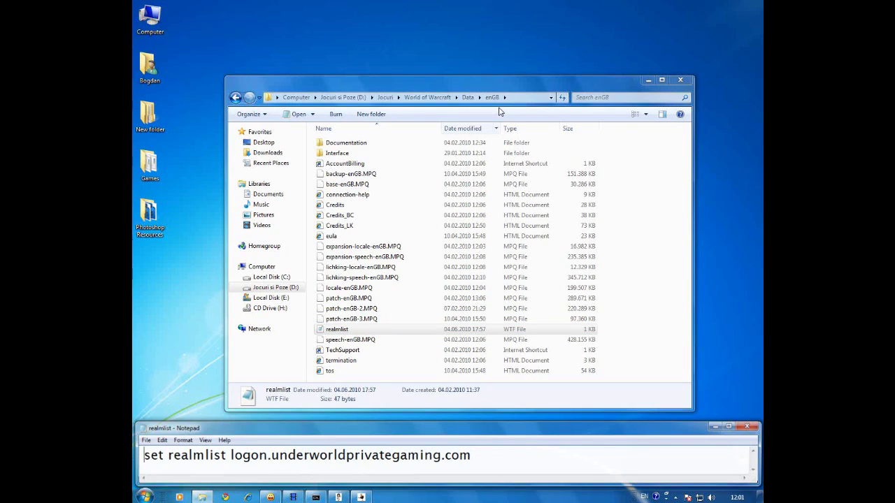
double_click(461, 455)
key("BackSpace")
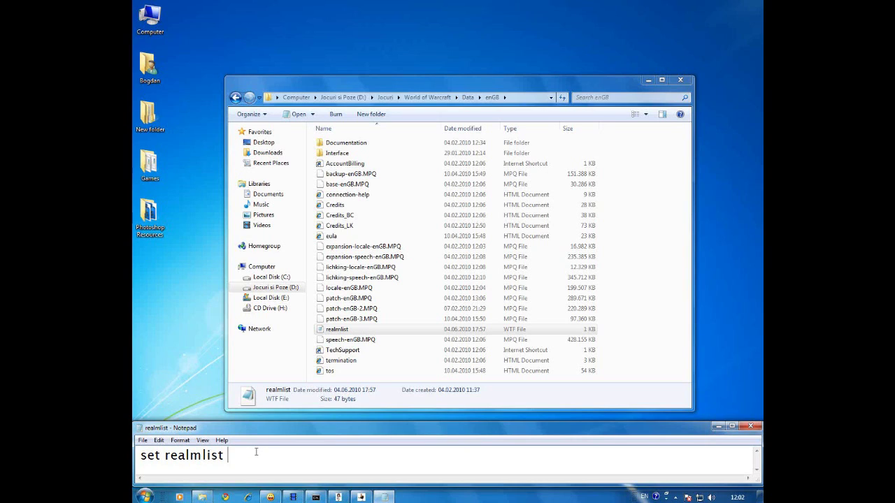
key("ctrl+a")
type("SET")
key("BackSpace")
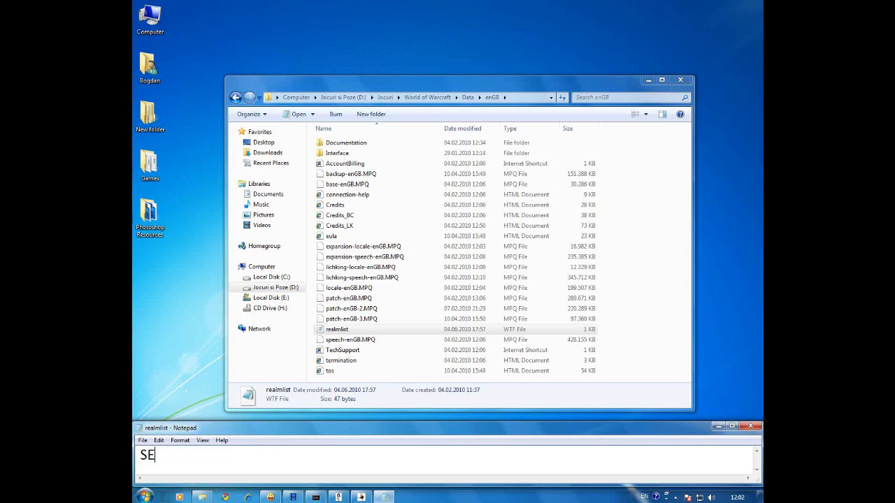
key("BackSpace")
type("et realmlist 127.0.0.1")
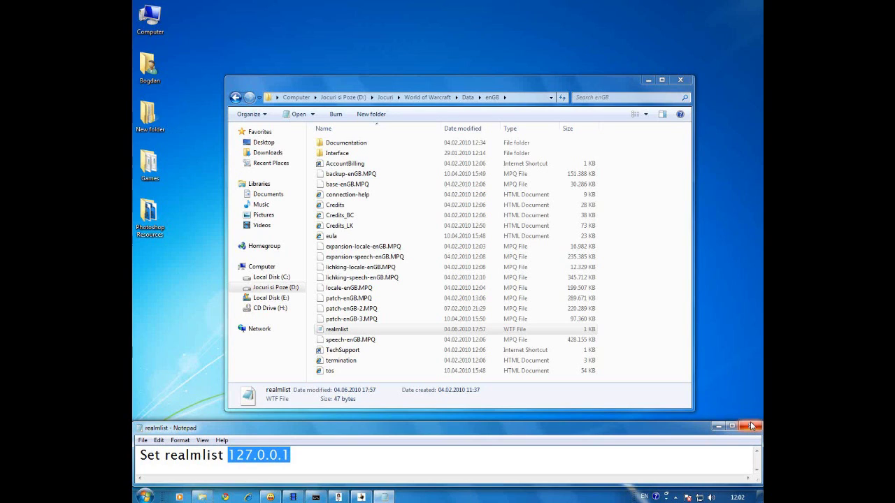
left_click(752, 426)
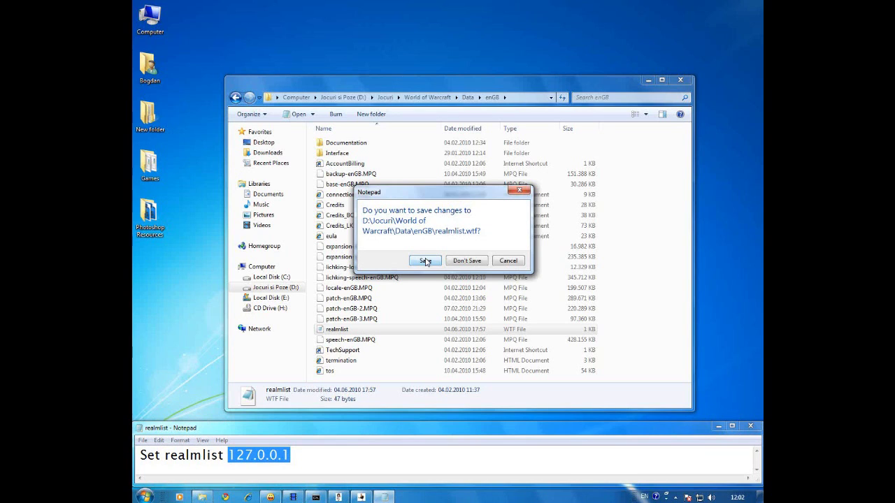
left_click(425, 260)
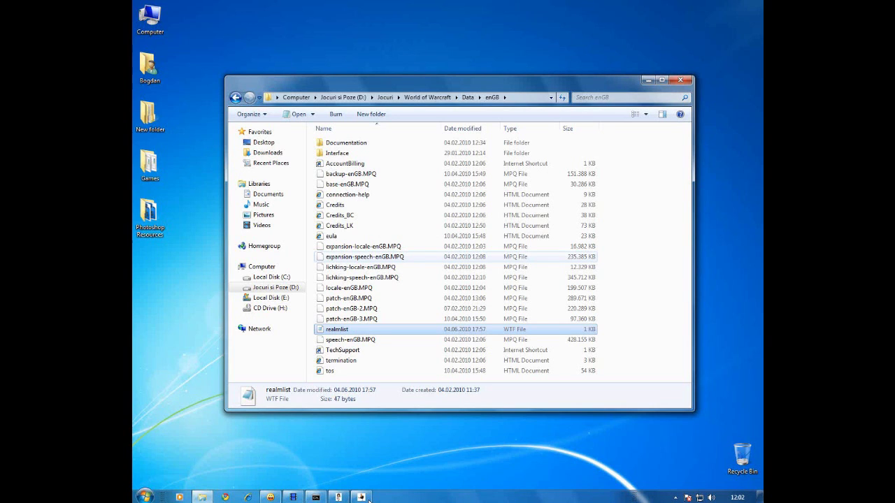
Step: Restore the arcemu-world console to check its startup output, closing the enGB folder window, and return to the desktop
left_click(362, 497)
left_click(569, 91)
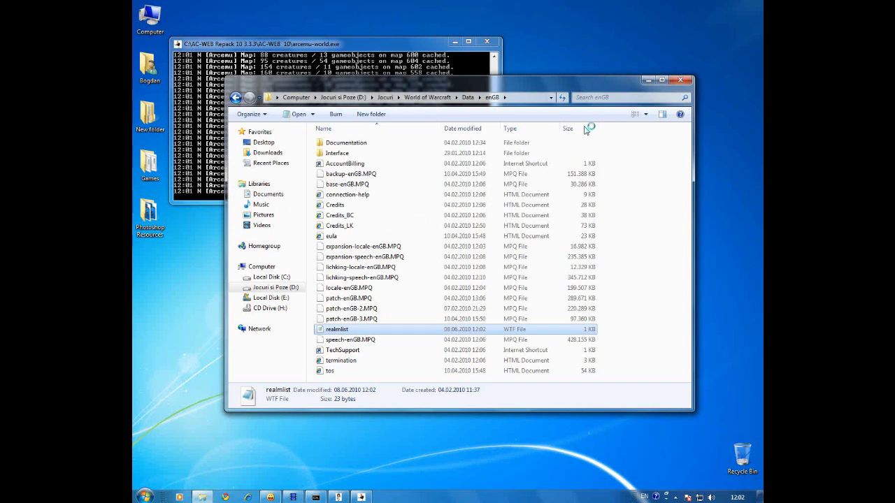
left_click_drag(617, 79, 569, 131)
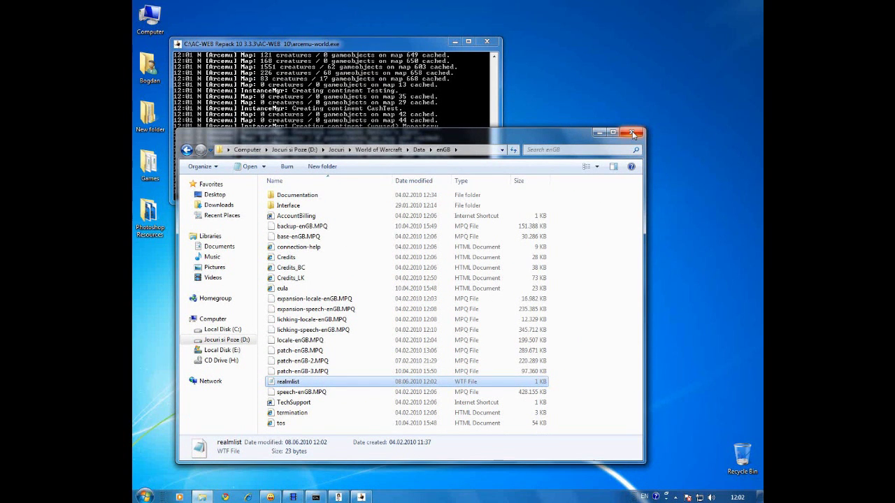
left_click(633, 133)
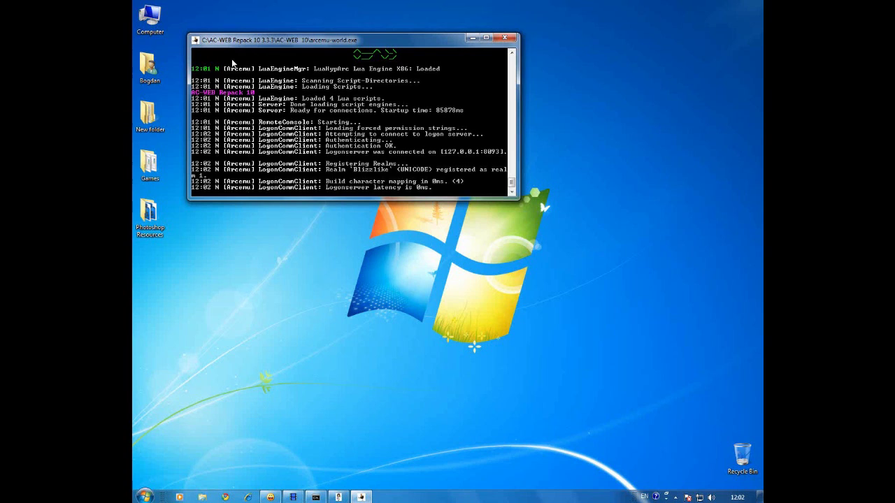
key("super+d")
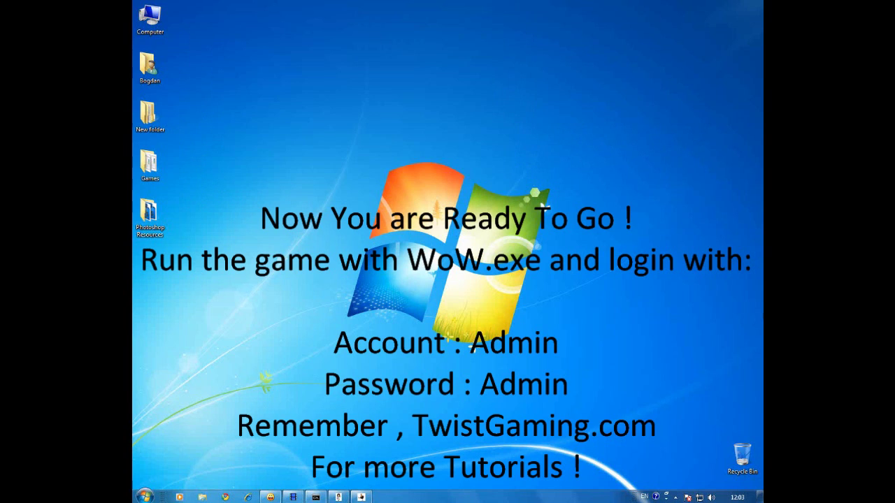